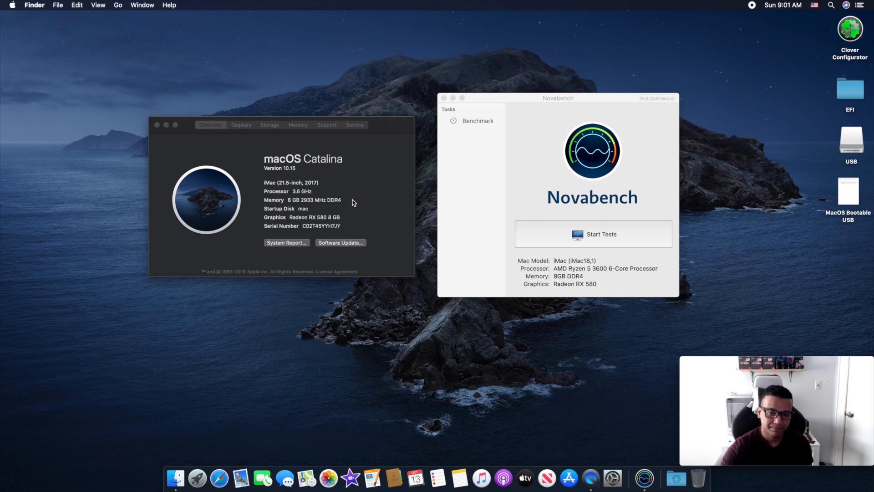
Step: Close the Novabench window and the macOS Catalina system overview window
{"action": "left_click", "coordinate": [495, 95]}
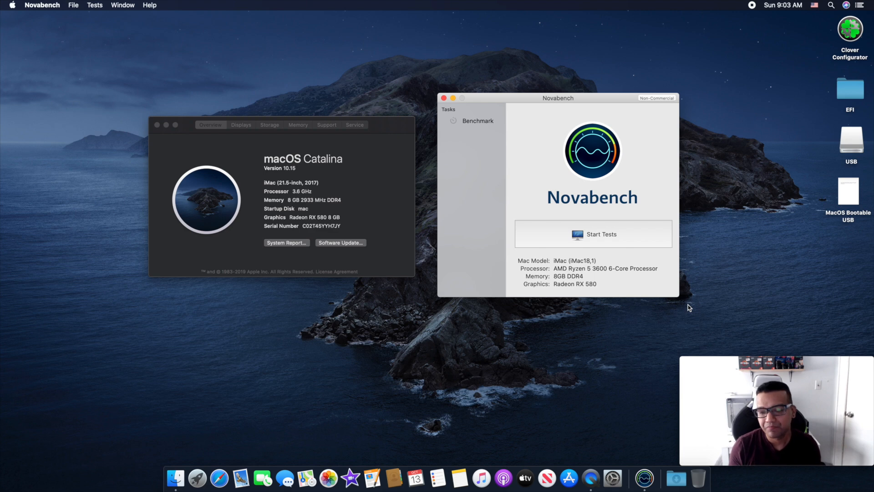
{"action": "left_click", "coordinate": [445, 98]}
{"action": "left_click", "coordinate": [158, 126]}
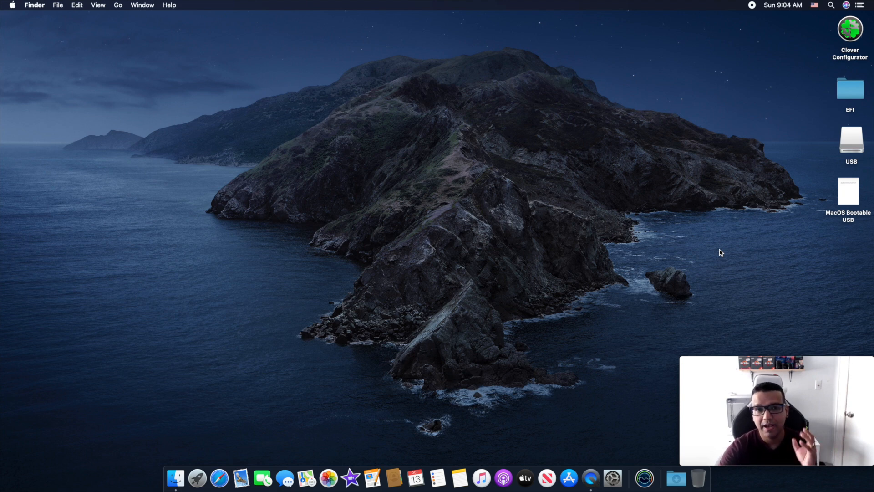
Step: Search the App Store for "macos catalina", view the macOS Catalina download page, and quit the store
{"action": "left_click", "coordinate": [570, 460]}
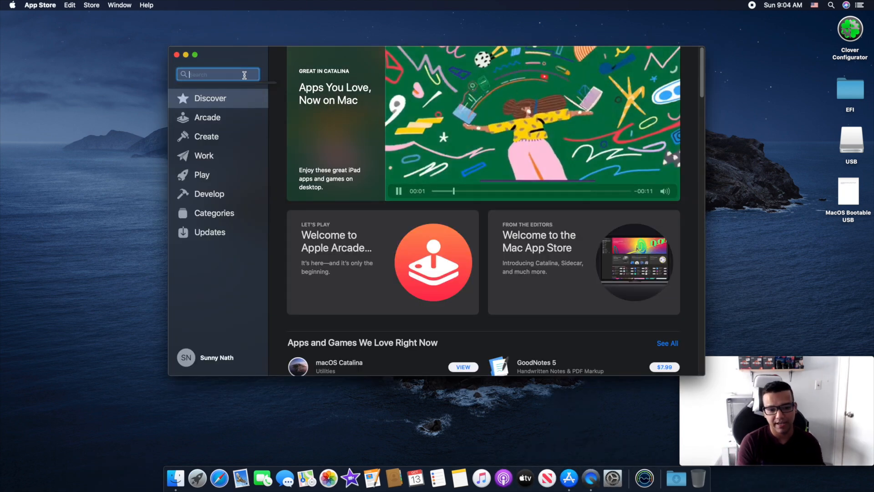
{"action": "type", "text": "macos"}
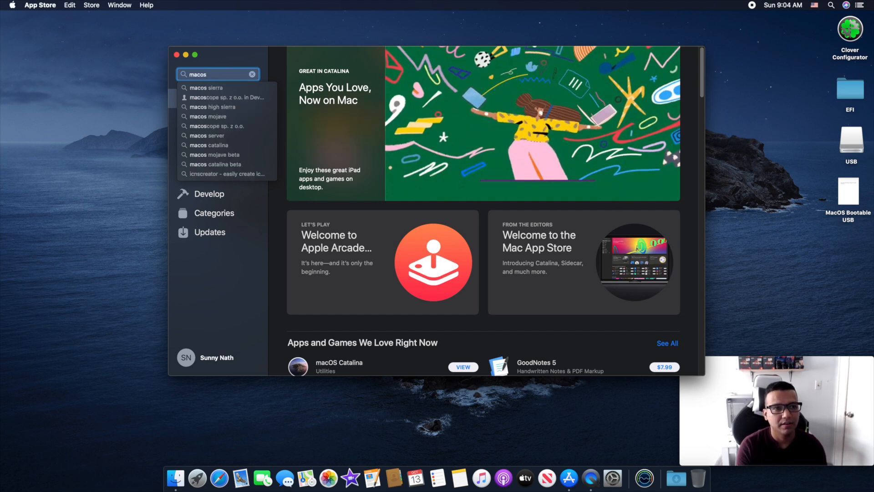
{"action": "type", "text": " c"}
{"action": "key", "text": "Down"}
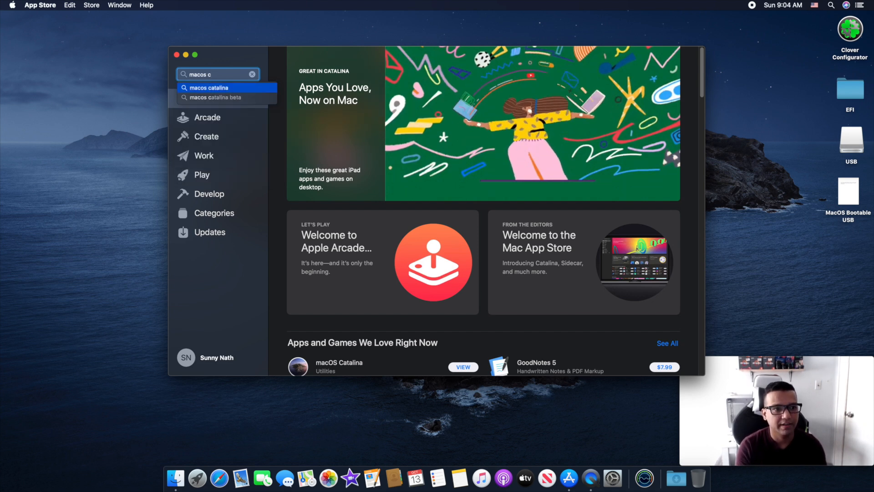
{"action": "key", "text": "Return"}
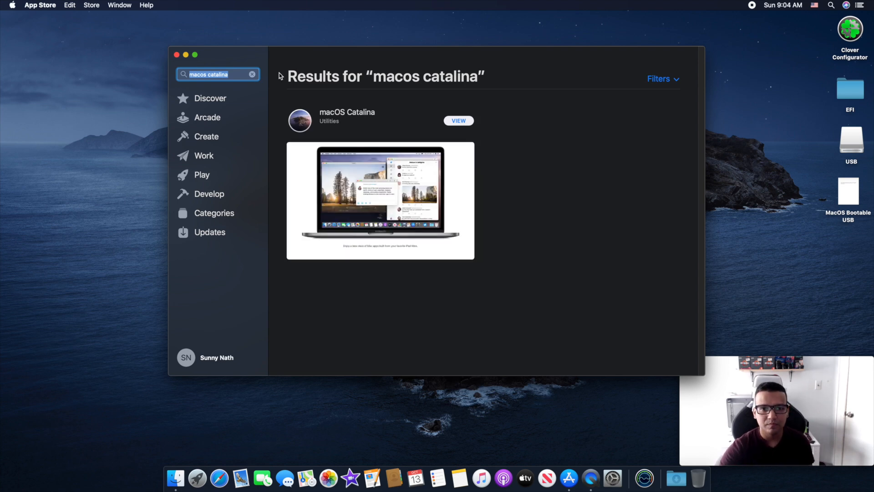
{"action": "left_click", "coordinate": [455, 120]}
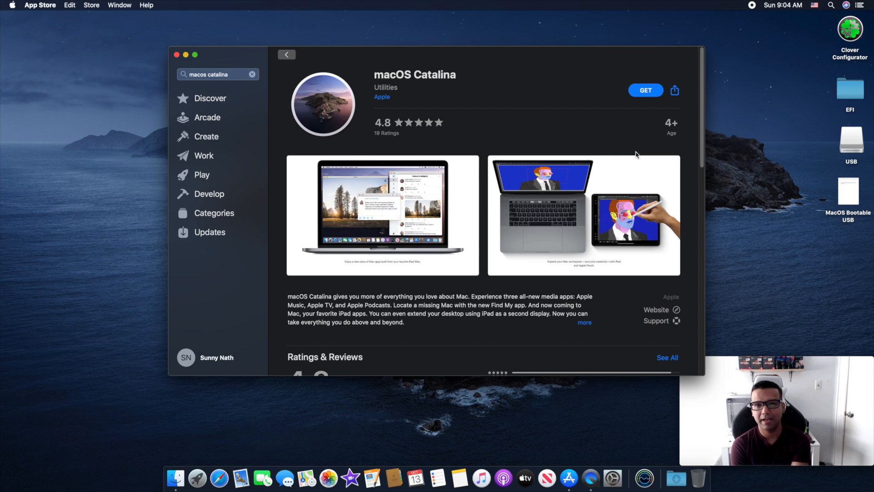
{"action": "key", "text": "cmd+q"}
Step: Look for the Install macOS Catalina app in Finder's Applications folder, then close the Finder window
{"action": "left_click", "coordinate": [176, 476]}
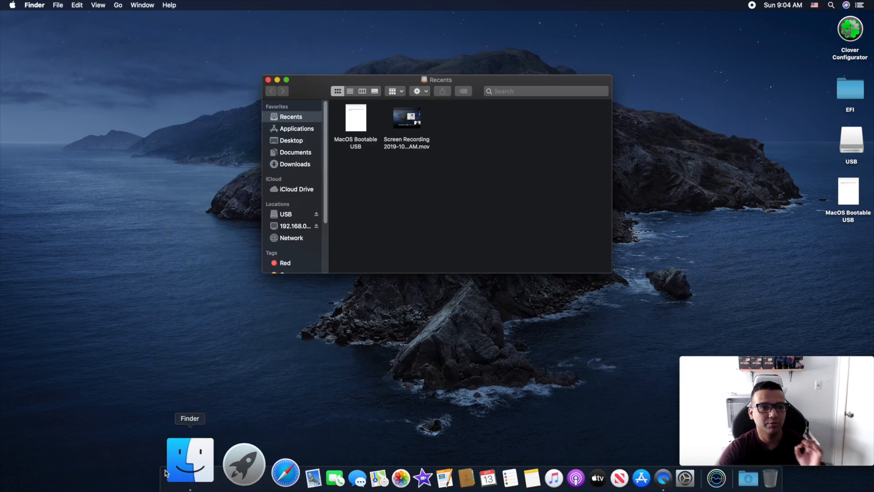
{"action": "left_click", "coordinate": [301, 129]}
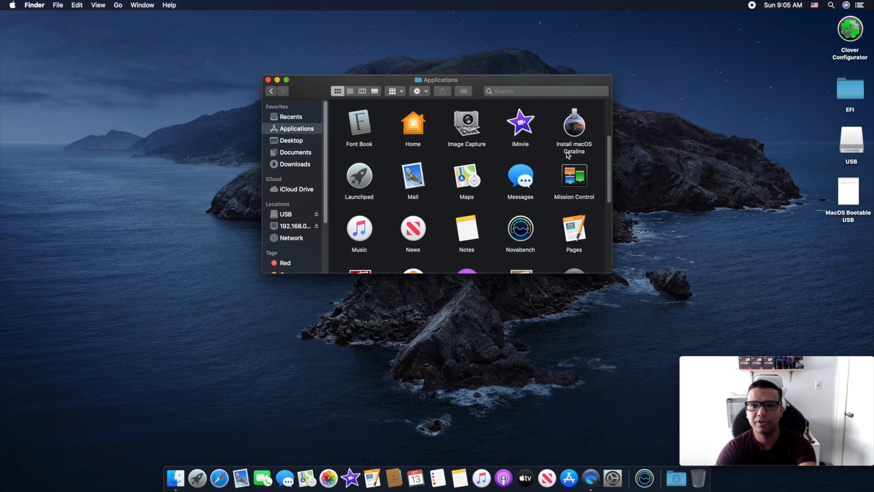
{"action": "left_click", "coordinate": [268, 80]}
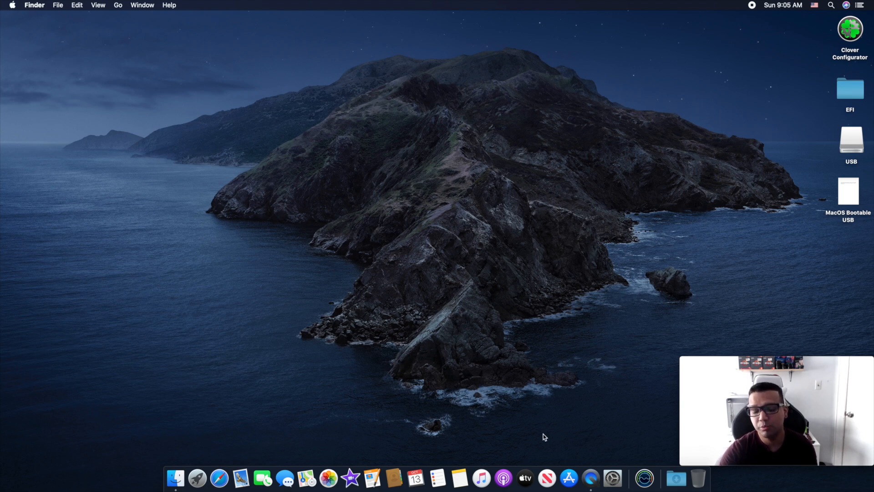
Step: Launch Disk Utility from the Other group of apps and set its view to Show All Devices
{"action": "left_click", "coordinate": [197, 476]}
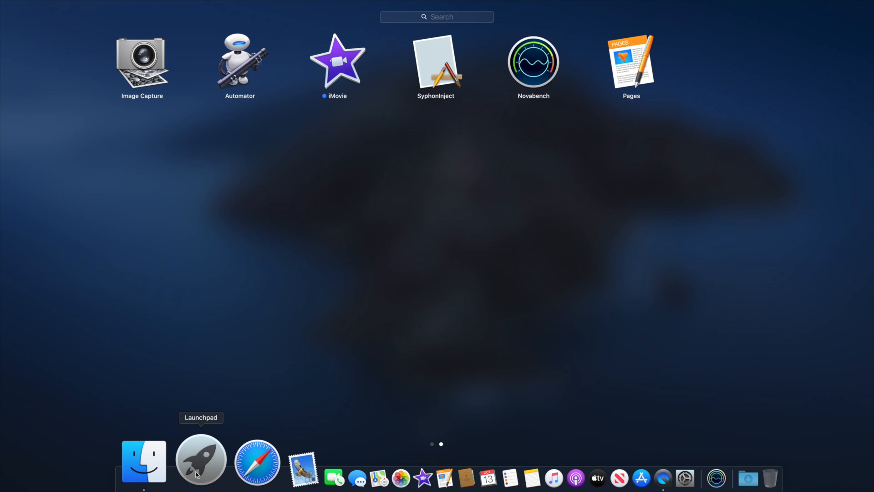
{"action": "scroll", "coordinate": [287, 316], "scroll_direction": "up", "scroll_amount": 1}
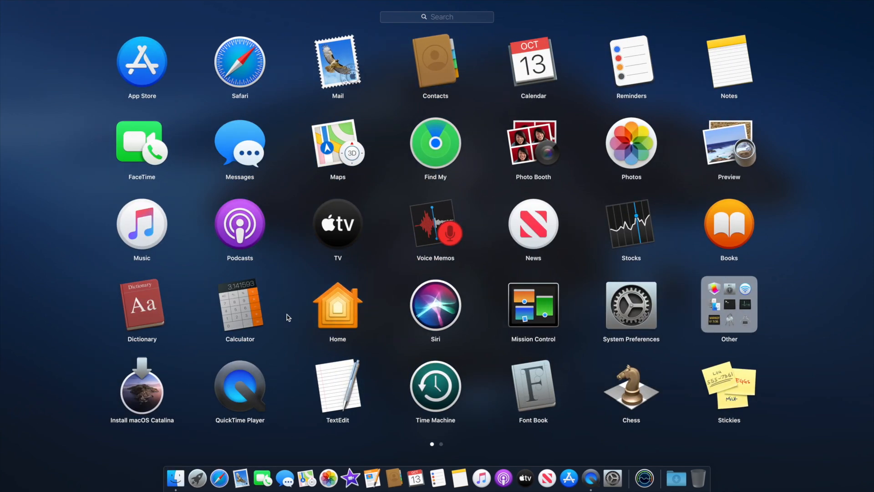
{"action": "left_click", "coordinate": [718, 319]}
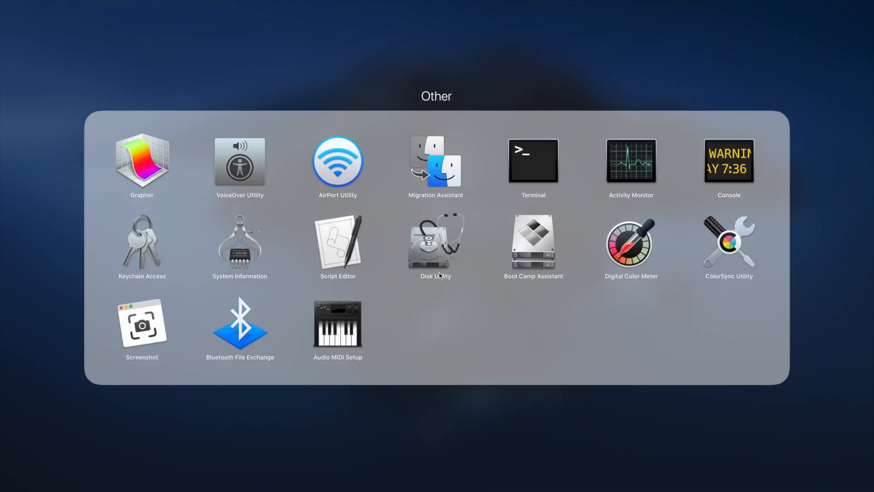
{"action": "left_click", "coordinate": [426, 252]}
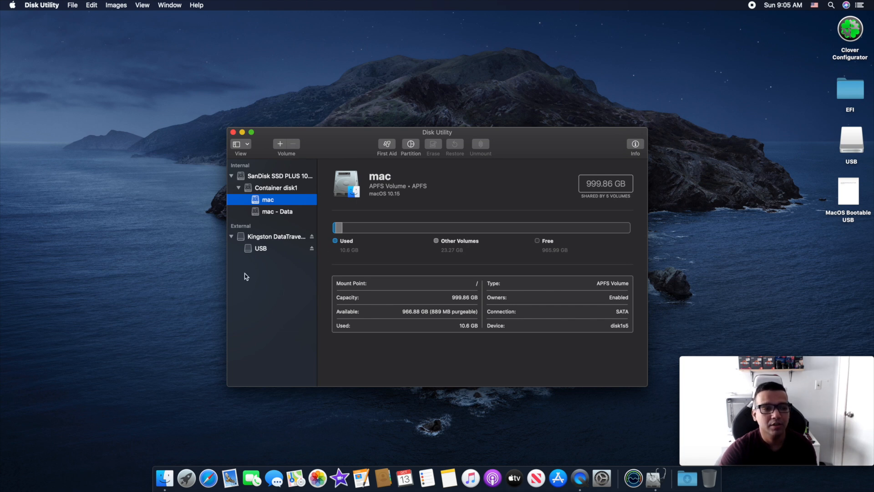
{"action": "left_click", "coordinate": [248, 145]}
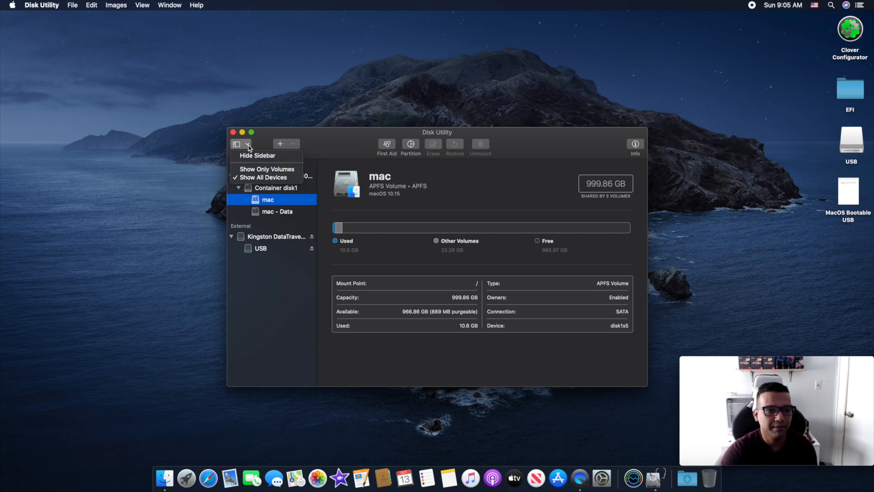
{"action": "left_click", "coordinate": [250, 178]}
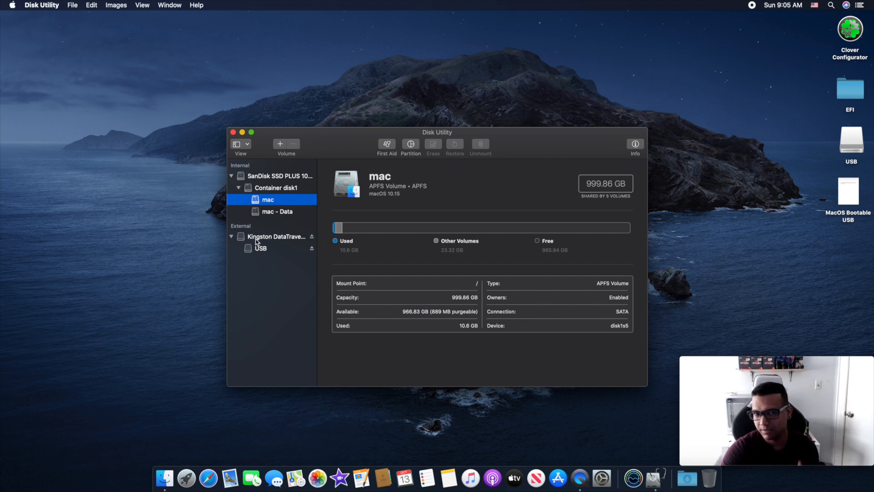
Step: Erase the Kingston DataTraveler 3.0 Media drive as "USB" with Mac OS Extended (Journaled) and GUID Partition Map, then close Disk Utility
{"action": "left_click", "coordinate": [257, 242]}
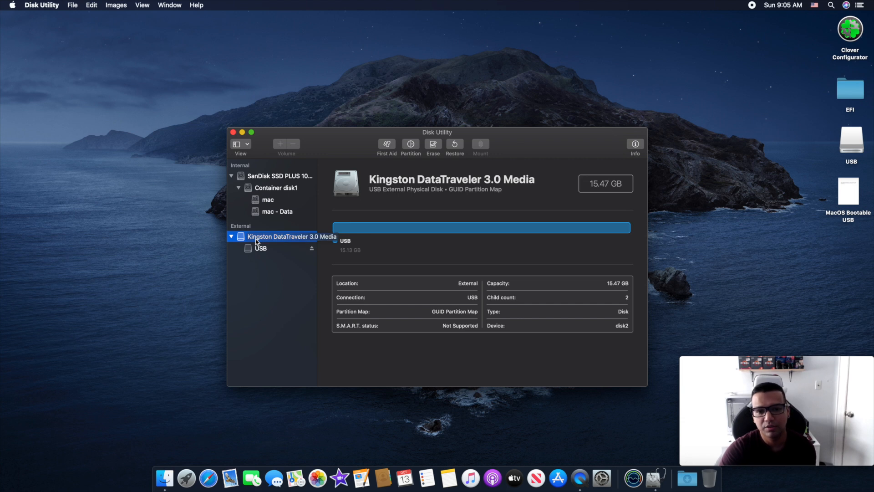
{"action": "left_click", "coordinate": [431, 146]}
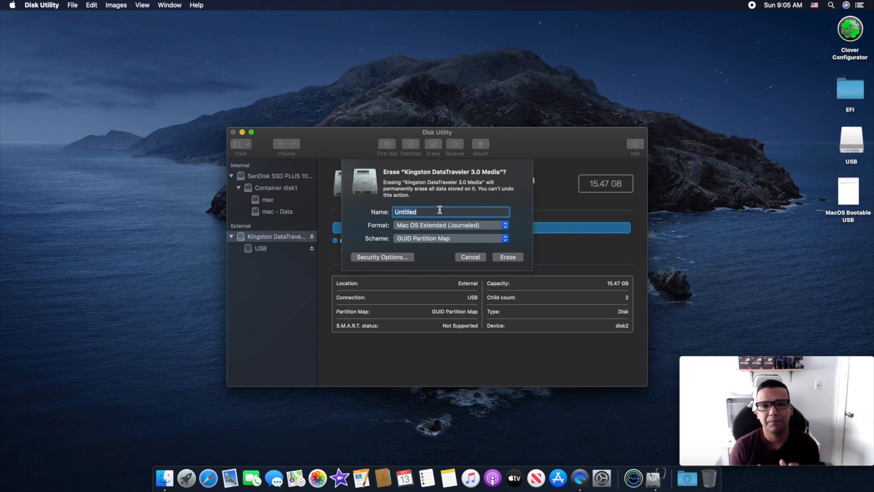
{"action": "type", "text": "USB"}
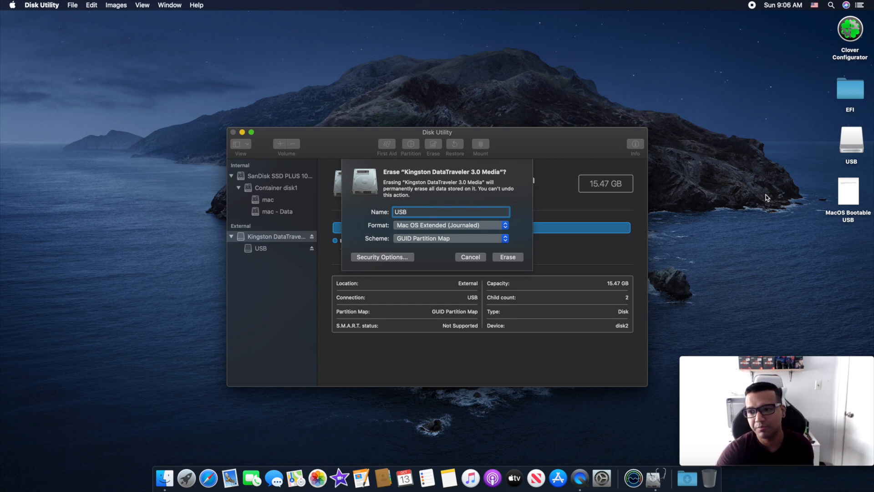
{"action": "left_click", "coordinate": [848, 198]}
{"action": "double_click", "coordinate": [848, 198]}
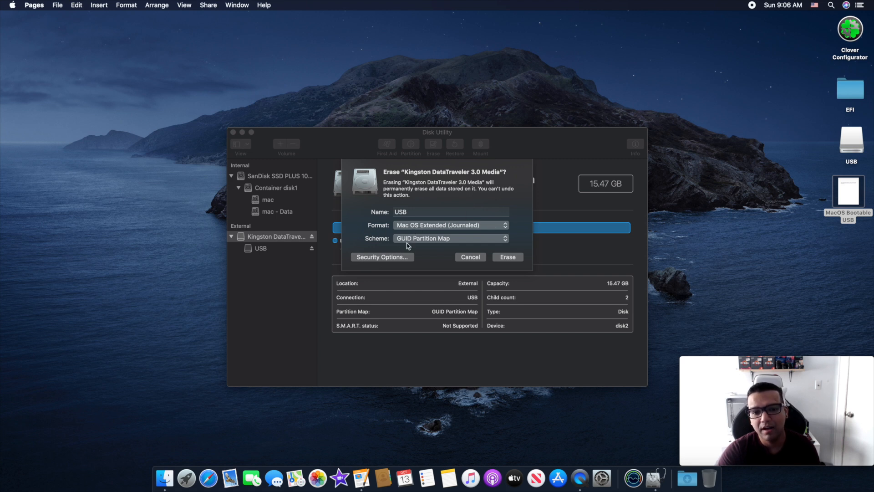
{"action": "left_click", "coordinate": [505, 257]}
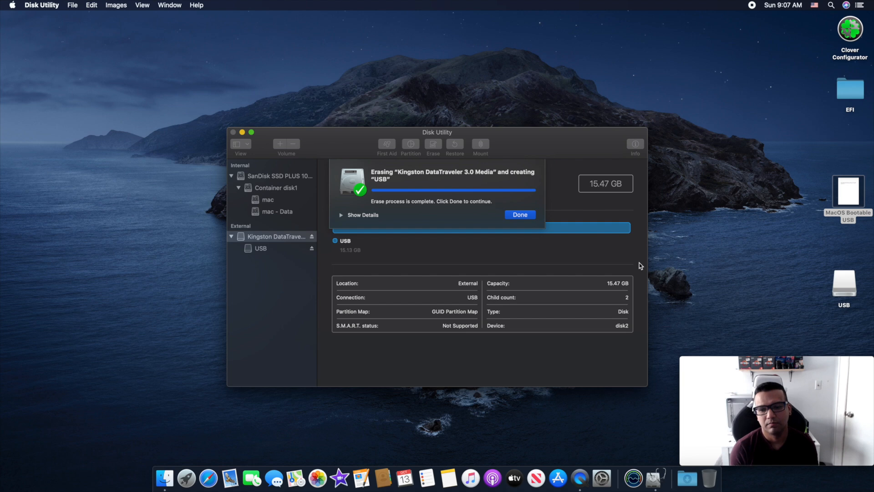
{"action": "left_click", "coordinate": [520, 214]}
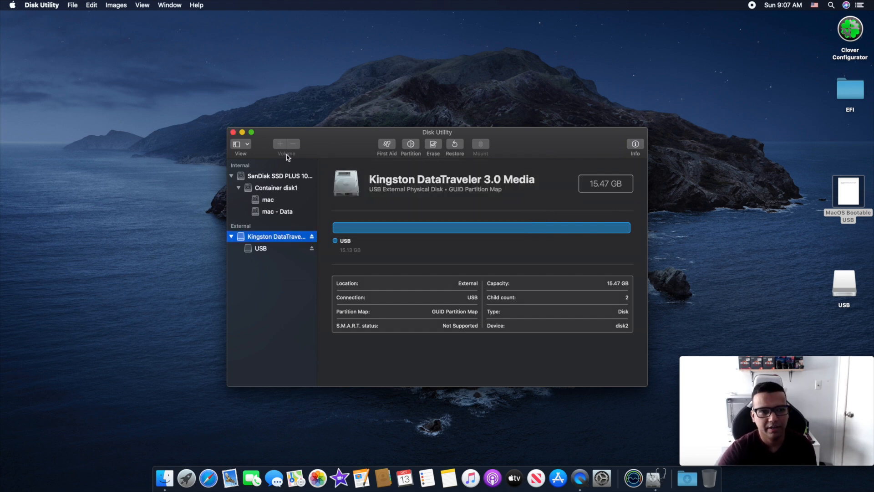
{"action": "left_click", "coordinate": [233, 133]}
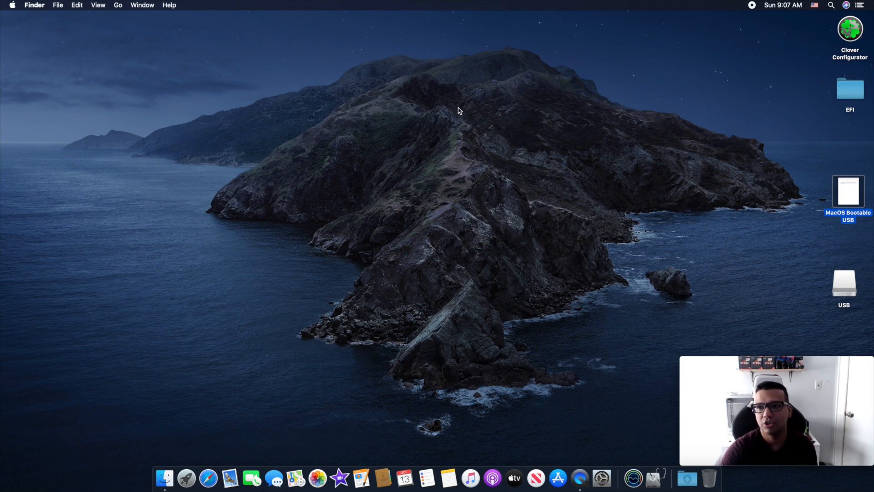
Step: Find and launch Terminal with Spotlight, and move its window nearer the middle of the desktop
{"action": "left_click", "coordinate": [831, 6]}
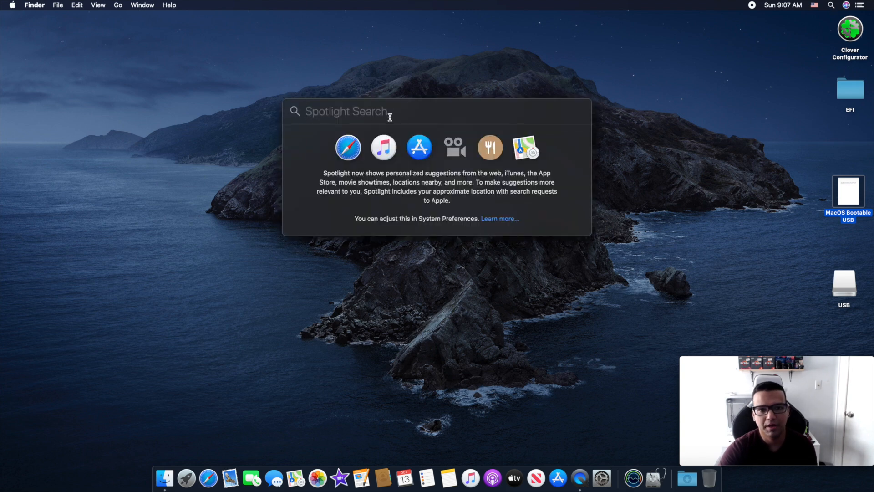
{"action": "type", "text": "ter"}
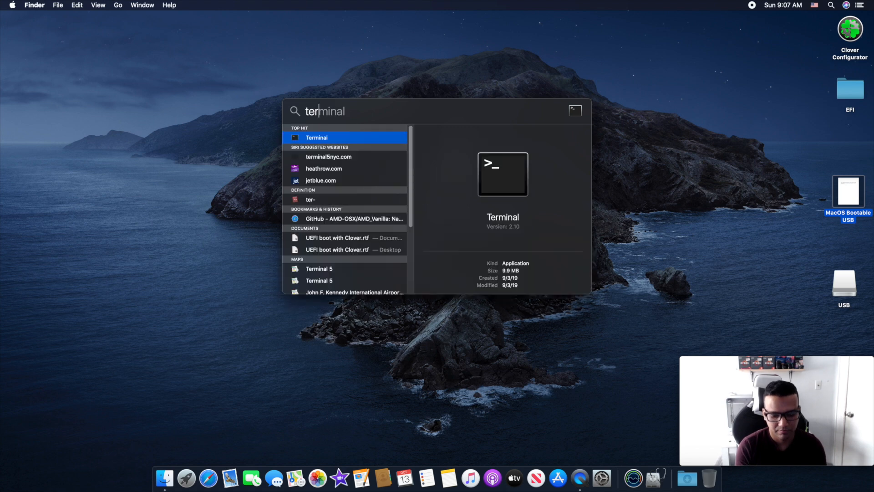
{"action": "key", "text": "Return"}
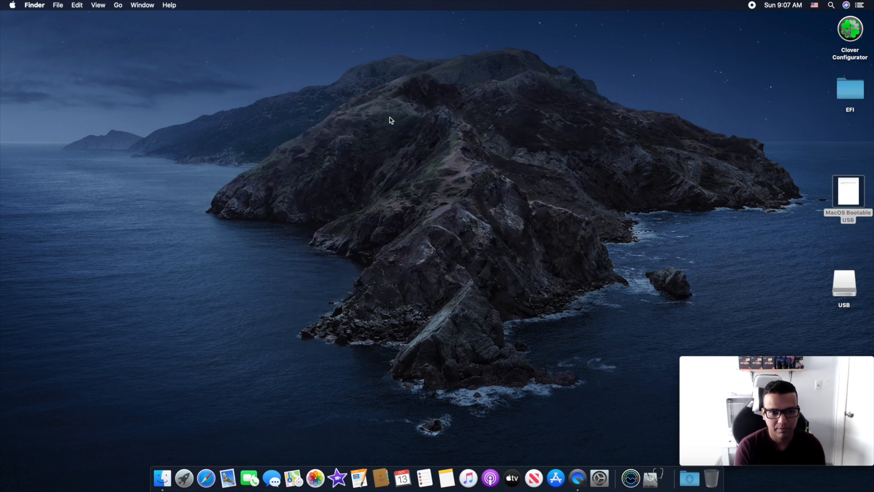
{"action": "left_click_drag", "start_coordinate": [205, 32], "coordinate": [405, 112]}
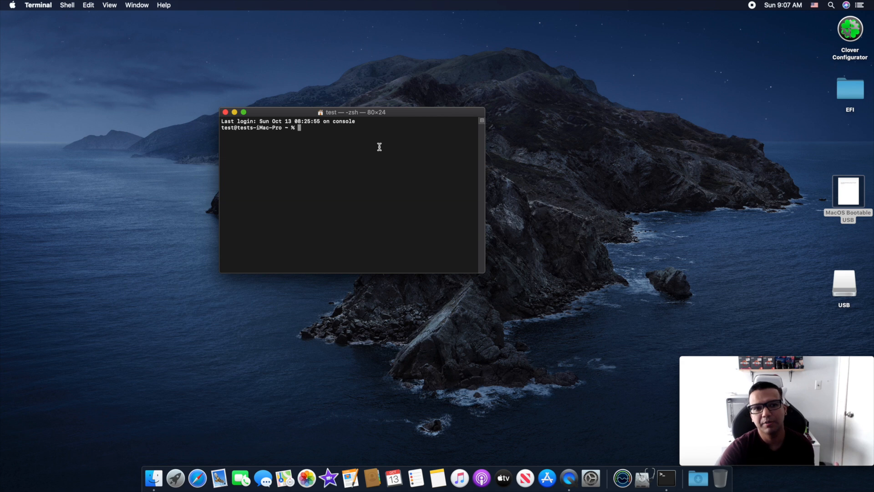
Step: Copy the sudo createinstallmedia command targeting /Volumes/USB from the MacOS Bootable USB document into the Terminal prompt, and close the document
{"action": "double_click", "coordinate": [846, 203]}
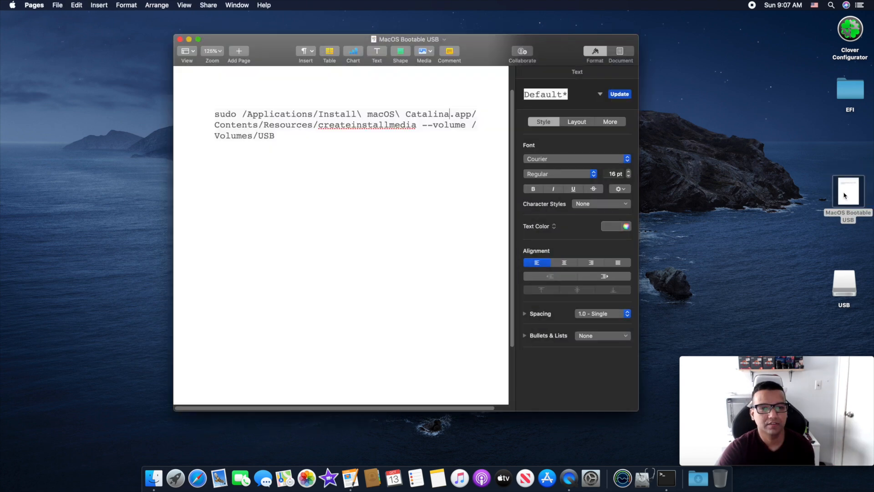
{"action": "left_click_drag", "start_coordinate": [267, 50], "coordinate": [594, 99]}
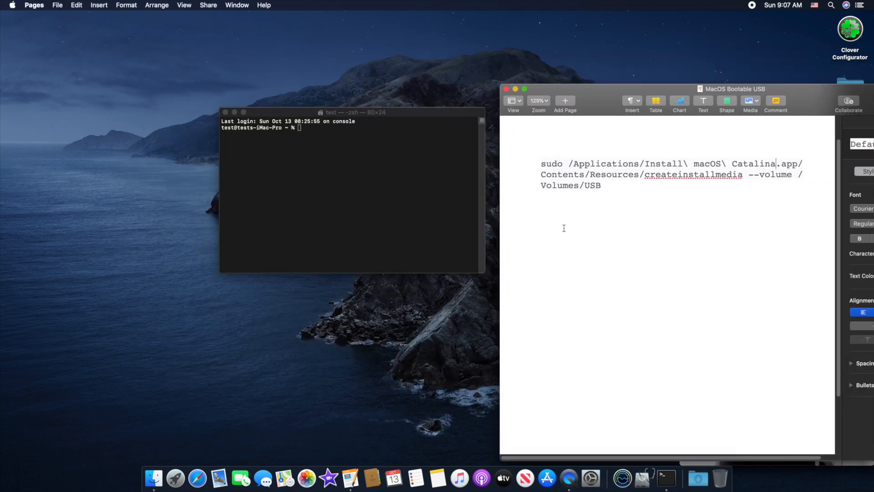
{"action": "left_click_drag", "start_coordinate": [609, 188], "coordinate": [524, 165]}
{"action": "key", "text": "super+c"}
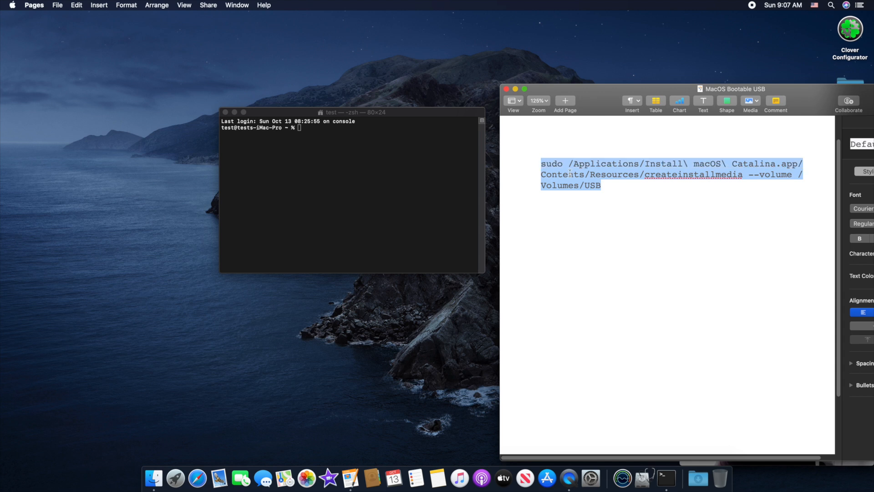
{"action": "left_click", "coordinate": [299, 130]}
{"action": "key", "text": "super+v"}
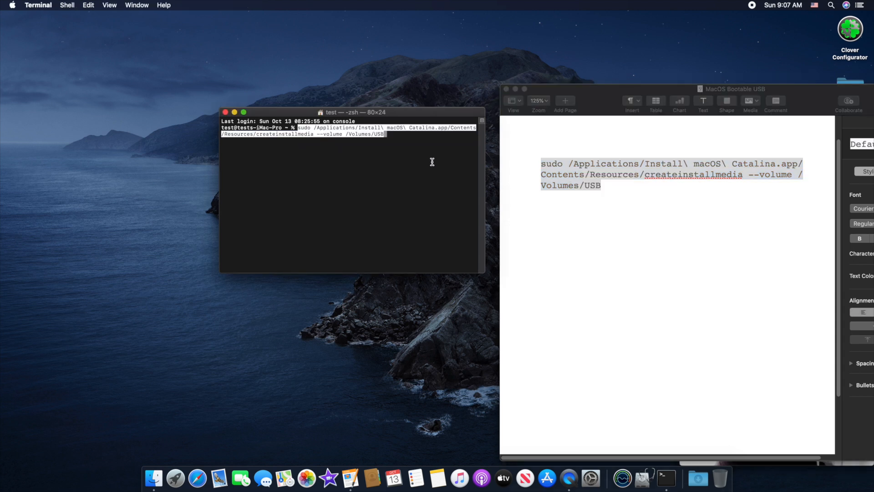
{"action": "left_click", "coordinate": [506, 89]}
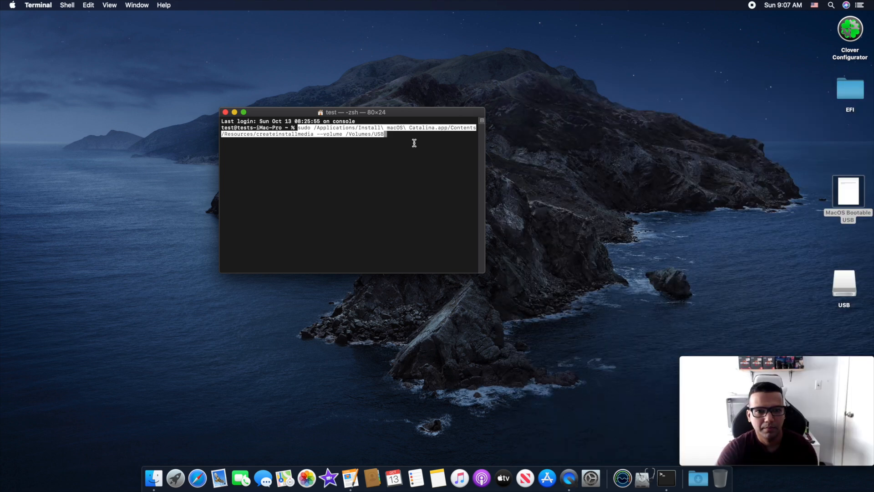
Step: Run the createinstallmedia command with the account password, confirm erasing /Volumes/USB with y, and close the Terminal window once the installer is written
{"action": "key", "text": "Return"}
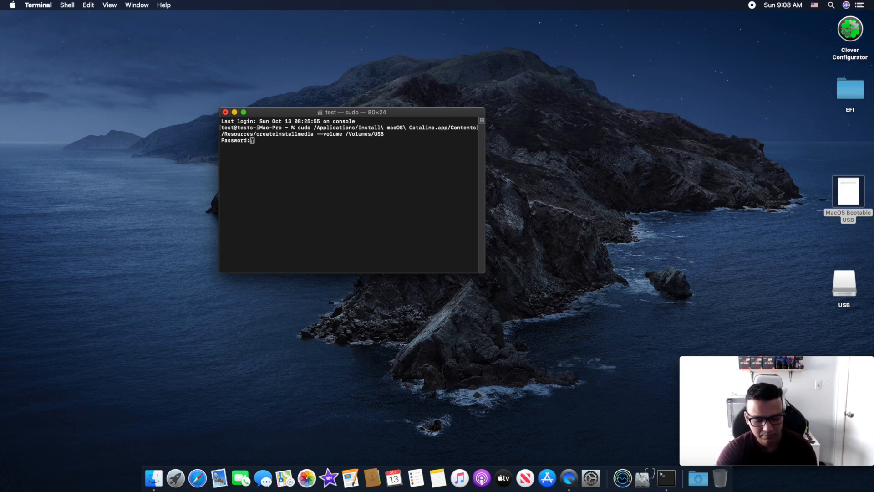
{"action": "key", "text": "Return"}
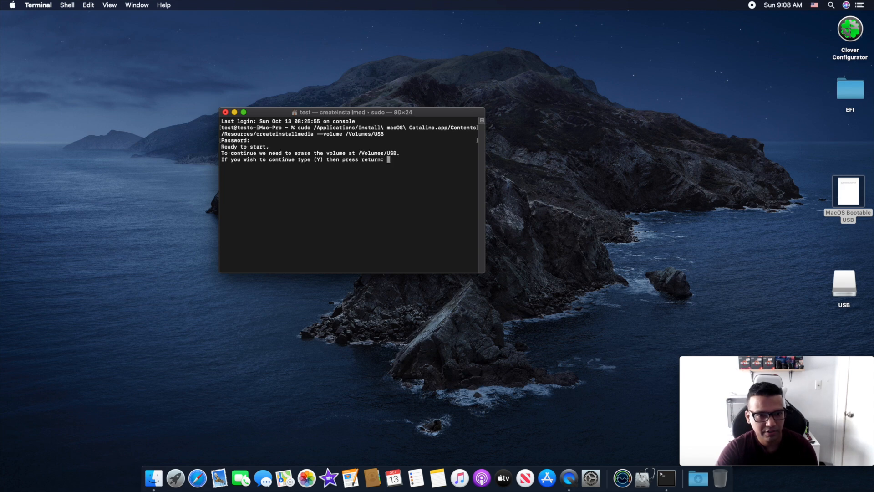
{"action": "type", "text": "y"}
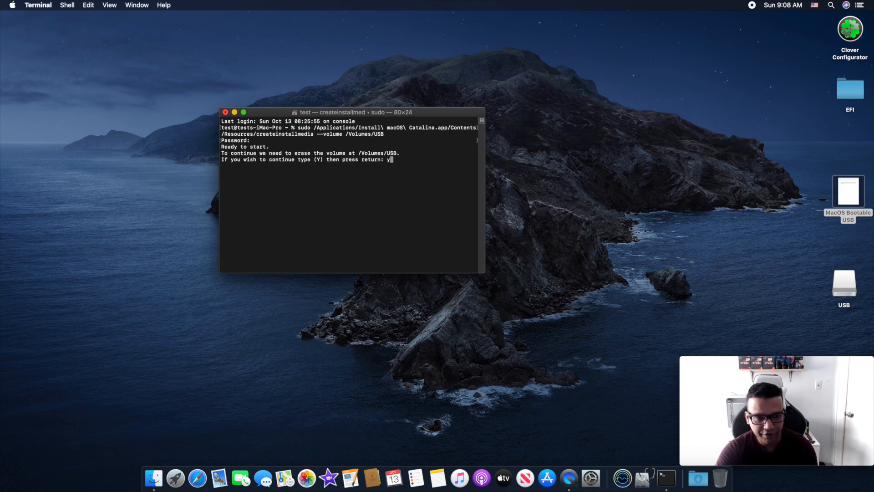
{"action": "key", "text": "Return"}
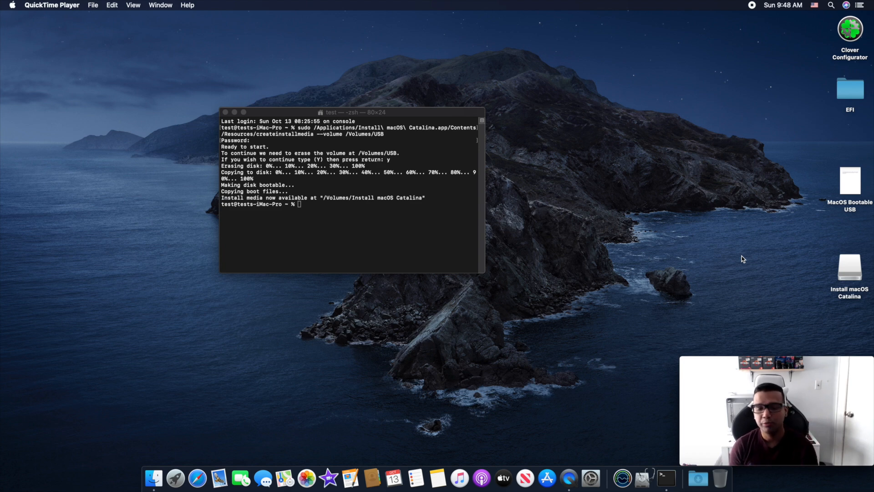
{"action": "left_click", "coordinate": [226, 112]}
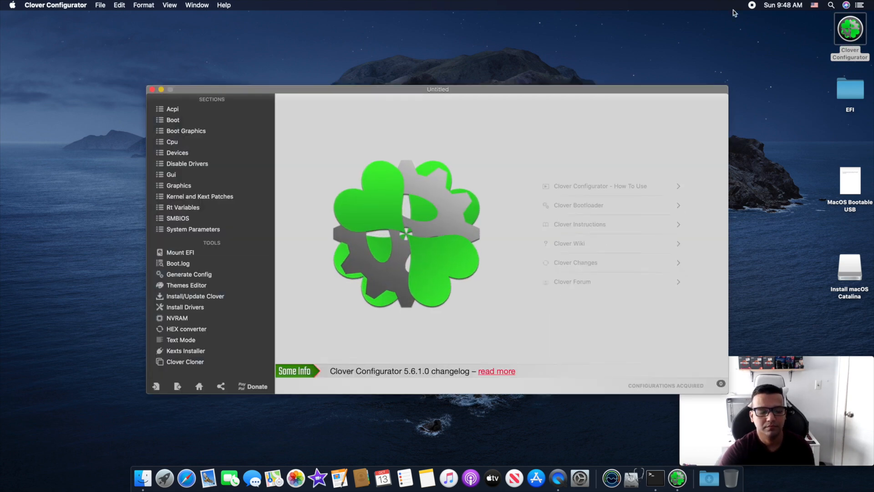
Step: In Clover Configurator, mount the EFI partition on Install macOS Catalina (Kingston DataTraveler 3.0 Media), authorizing with the account password
{"action": "left_click", "coordinate": [190, 256]}
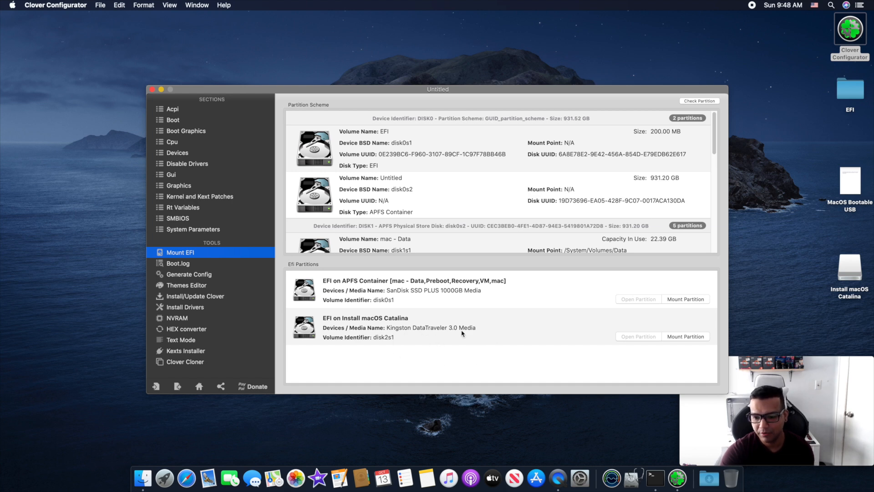
{"action": "left_click", "coordinate": [690, 340]}
{"action": "type", "text": "********"}
{"action": "key", "text": "Return"}
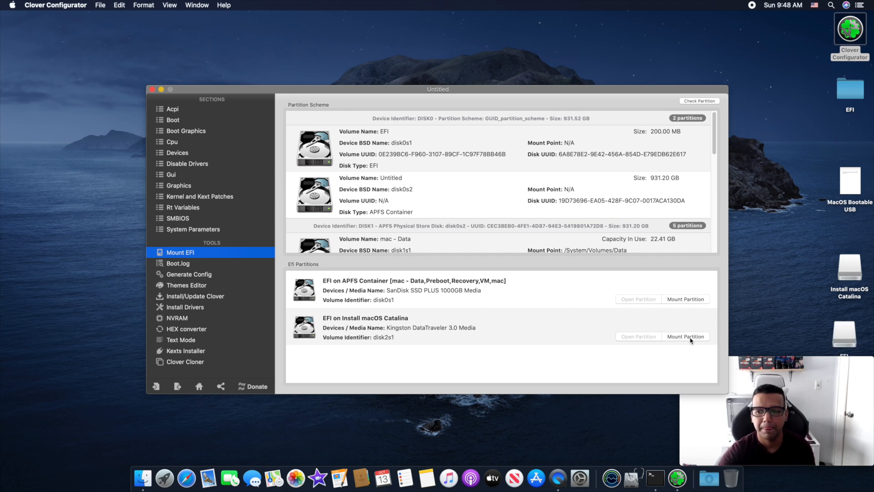
Step: Open the USB drive's mounted EFI partition and copy the EFI folder from the desktop into it
{"action": "left_click", "coordinate": [634, 337]}
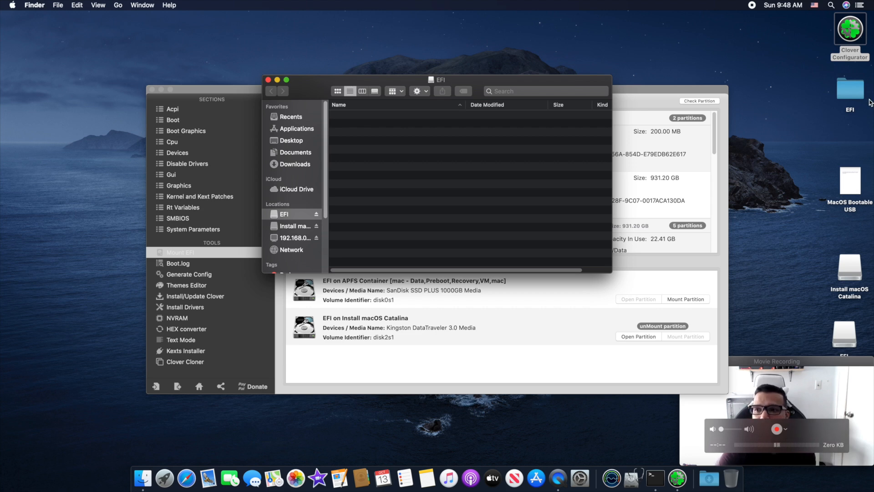
{"action": "left_click", "coordinate": [855, 96]}
{"action": "left_click_drag", "start_coordinate": [855, 95], "coordinate": [433, 155]}
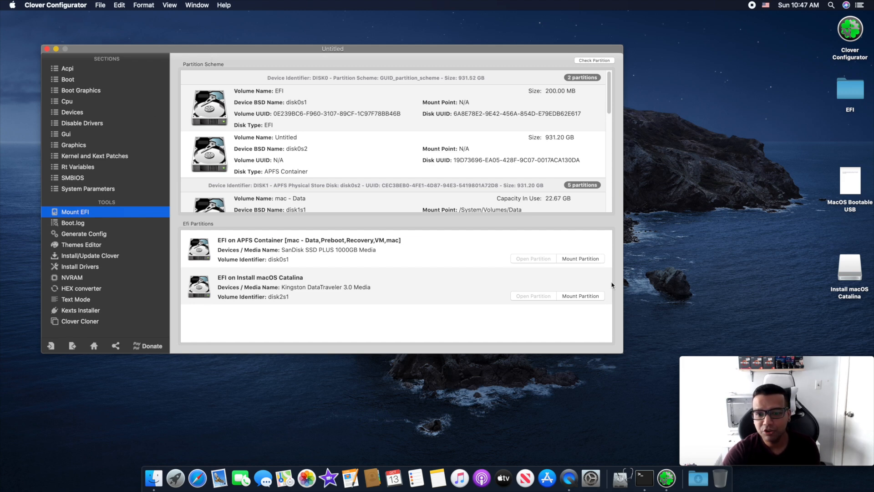
Step: Mount the EFI partition of the SanDisk SSD PLUS 1000GB Media drive, authorizing with the account password, and open it
{"action": "left_click", "coordinate": [586, 259]}
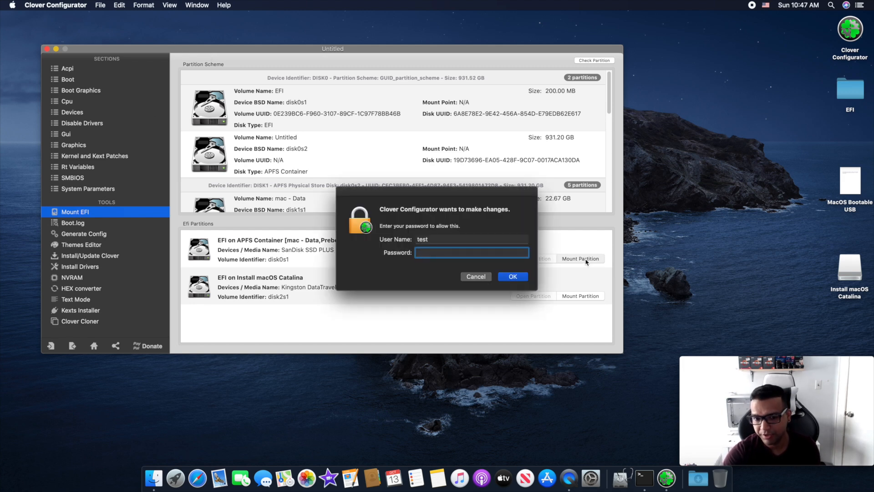
{"action": "type", "text": "******"}
{"action": "key", "text": "Return"}
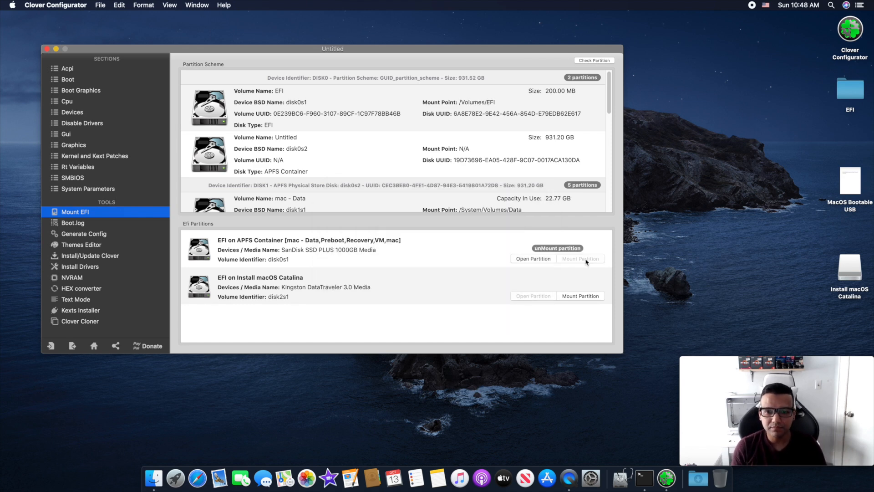
{"action": "left_click", "coordinate": [528, 260]}
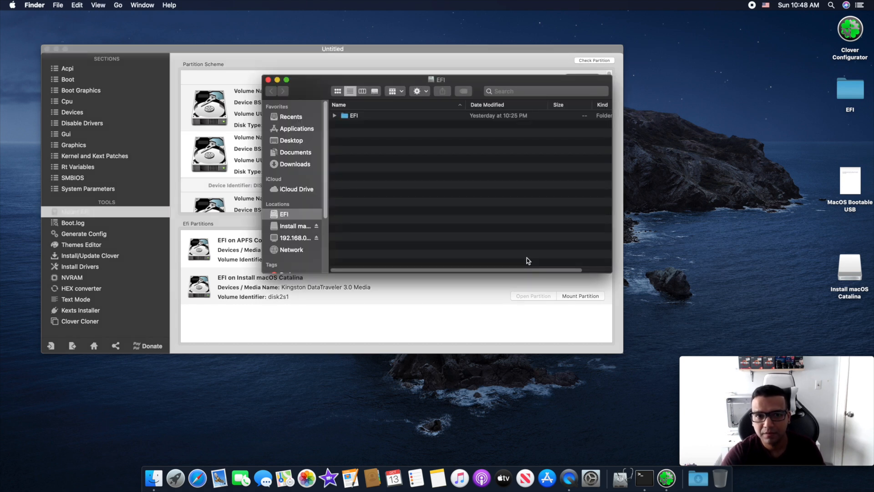
Step: Select the EFI folder on the desktop and move it closer to the open window of the SSD's EFI partition
{"action": "left_click", "coordinate": [858, 96]}
{"action": "left_click", "coordinate": [857, 96]}
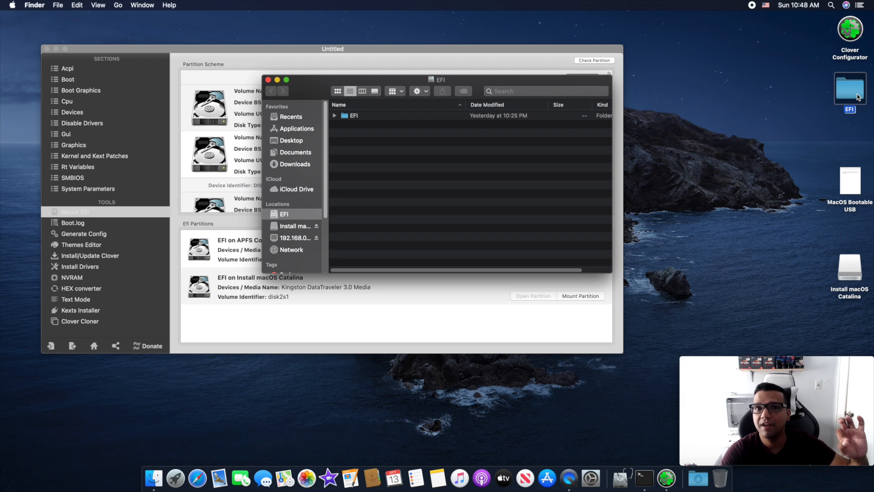
{"action": "left_click_drag", "start_coordinate": [859, 97], "coordinate": [790, 134]}
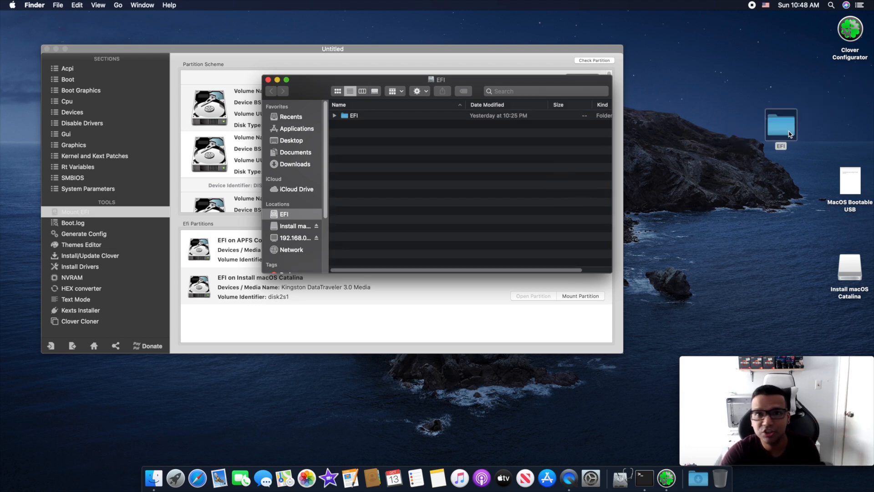